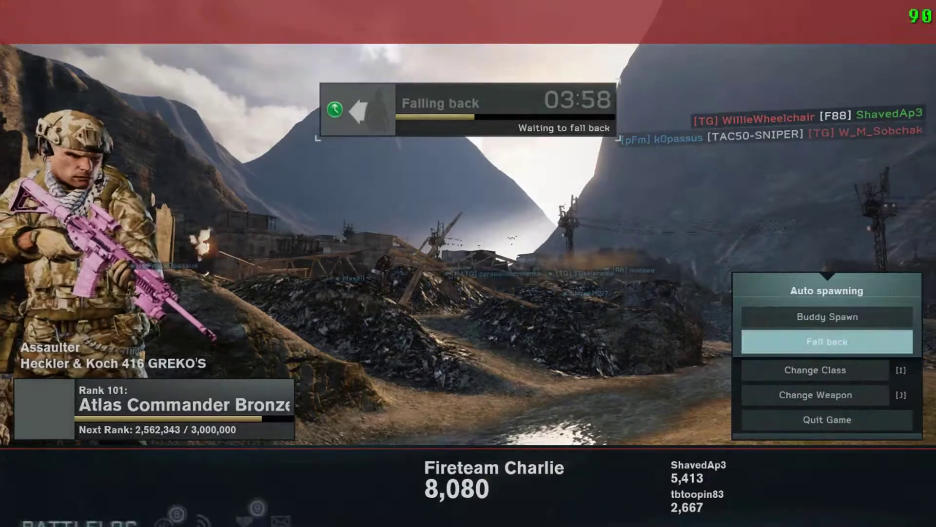
Switch the soldier class to Sniper
{"action": "key", "text": "e"}
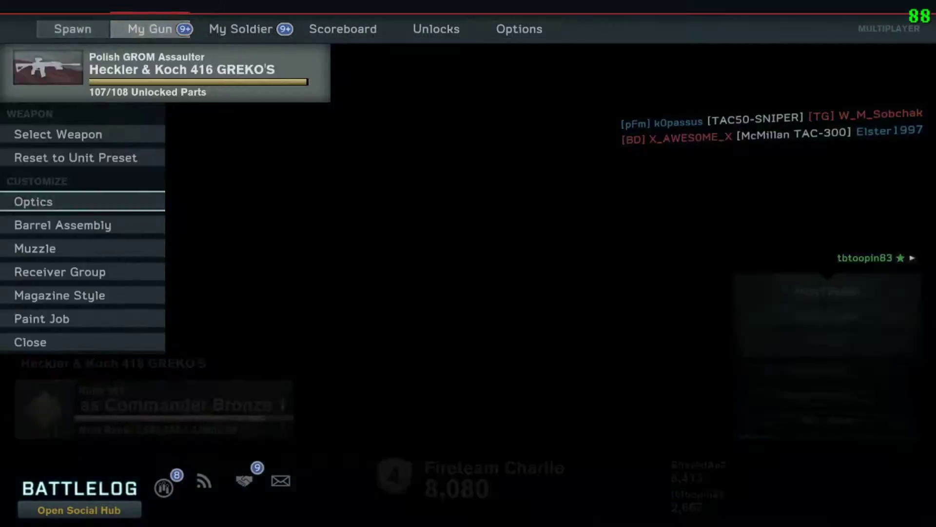
{"action": "key", "text": "Up"}
{"action": "key", "text": "Up"}
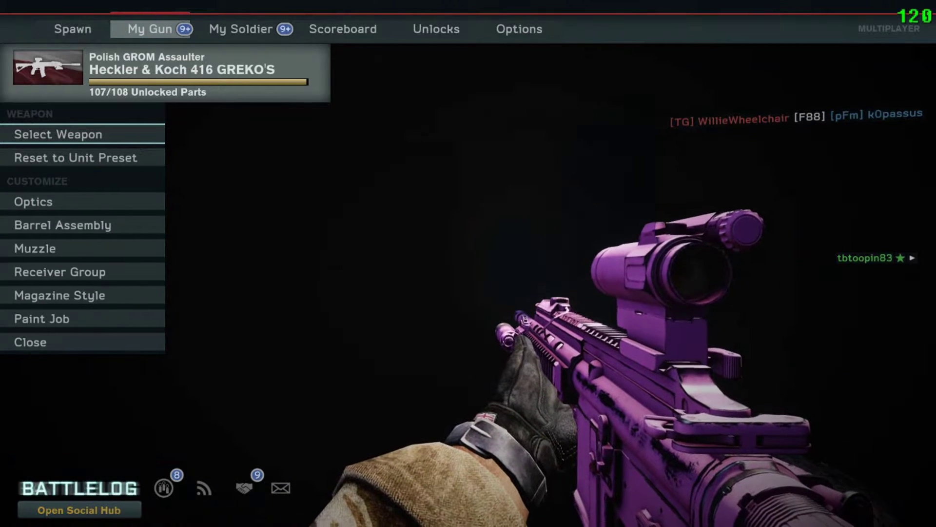
{"action": "key", "text": "e"}
{"action": "key", "text": "Left"}
{"action": "key", "text": "Left"}
{"action": "key", "text": "Left"}
{"action": "key", "text": "Return"}
Compare the sniper rifles, then equip the McMillan TAC-300 SEAL
{"action": "key", "text": "e"}
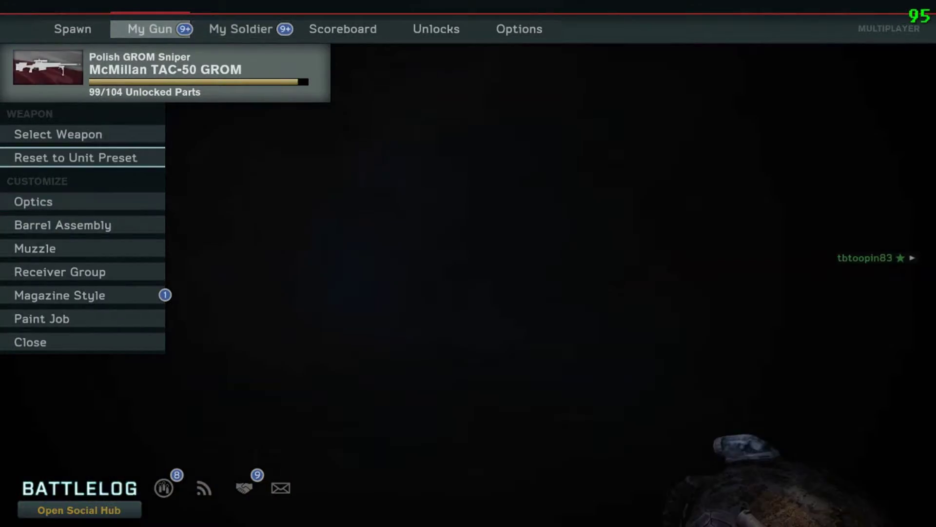
{"action": "key", "text": "Up"}
{"action": "key", "text": "Up"}
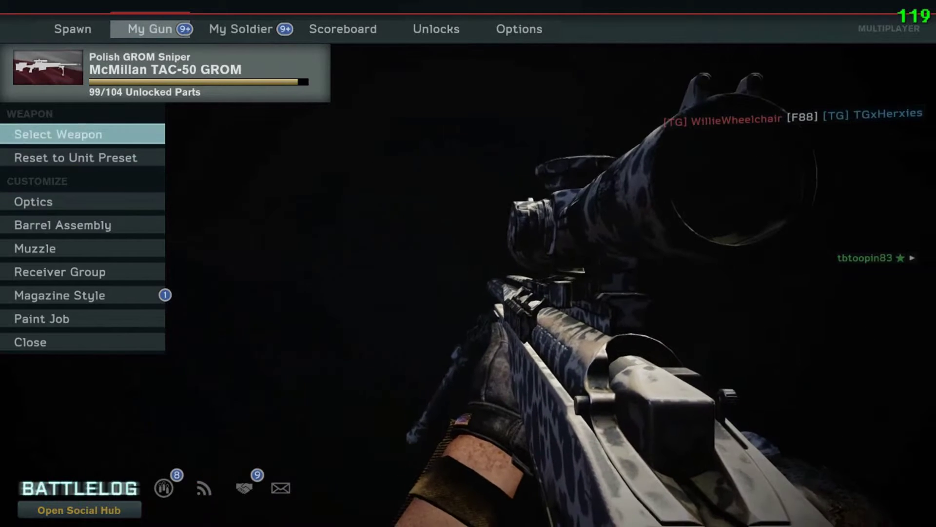
{"action": "key", "text": "Return"}
{"action": "key", "text": "Left"}
{"action": "key", "text": "Right"}
{"action": "key", "text": "Right"}
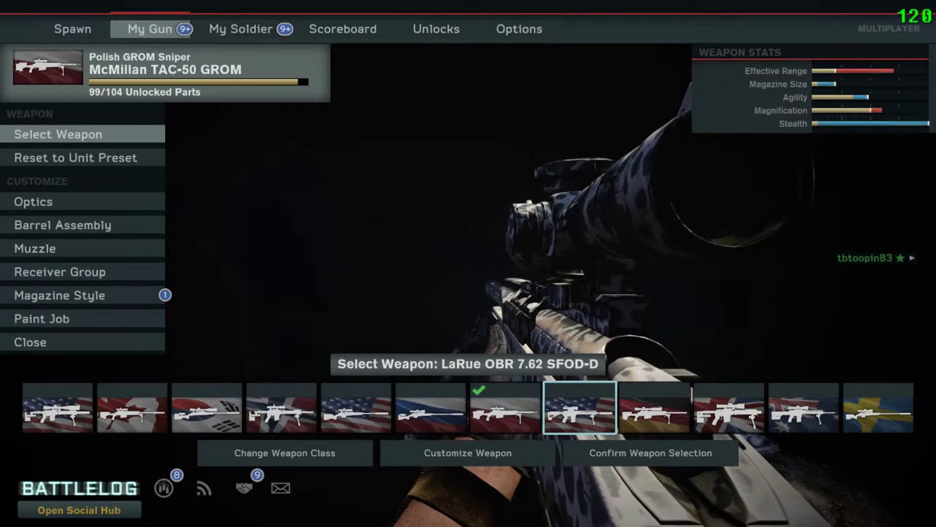
{"action": "key", "text": "Left"}
{"action": "key", "text": "Left"}
{"action": "key", "text": "Right"}
{"action": "key", "text": "Left"}
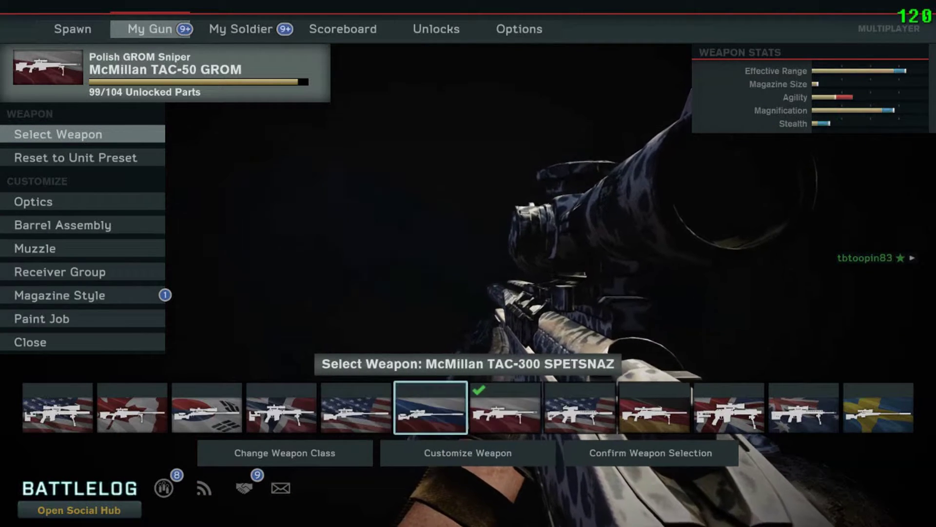
{"action": "key", "text": "Left"}
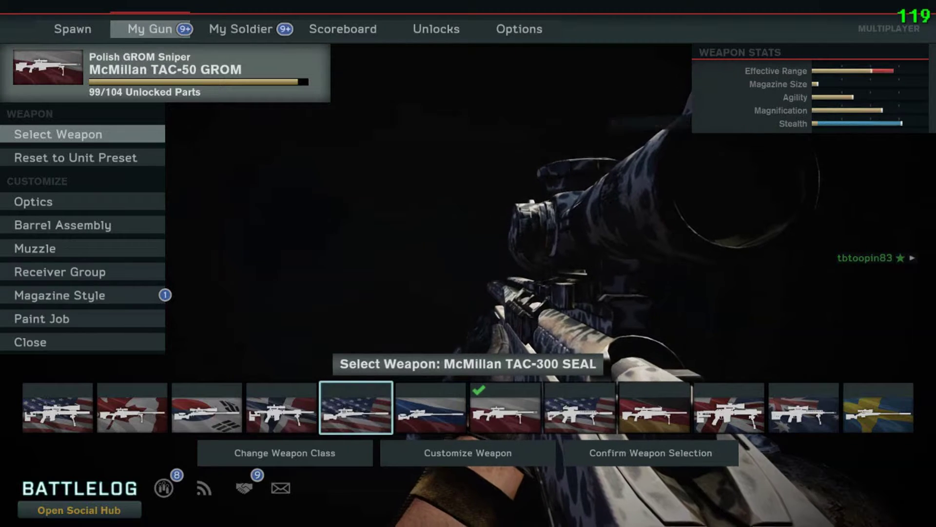
{"action": "key", "text": "Return"}
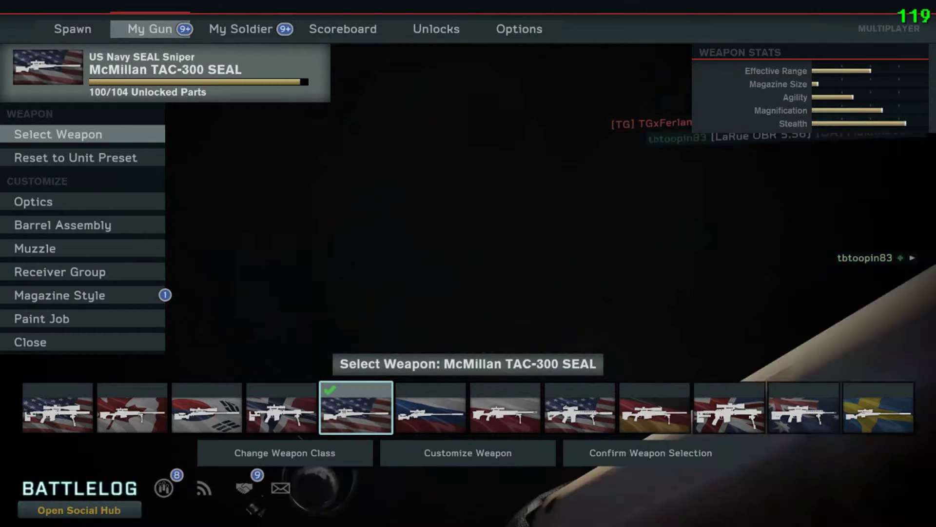
{"action": "key", "text": "Down"}
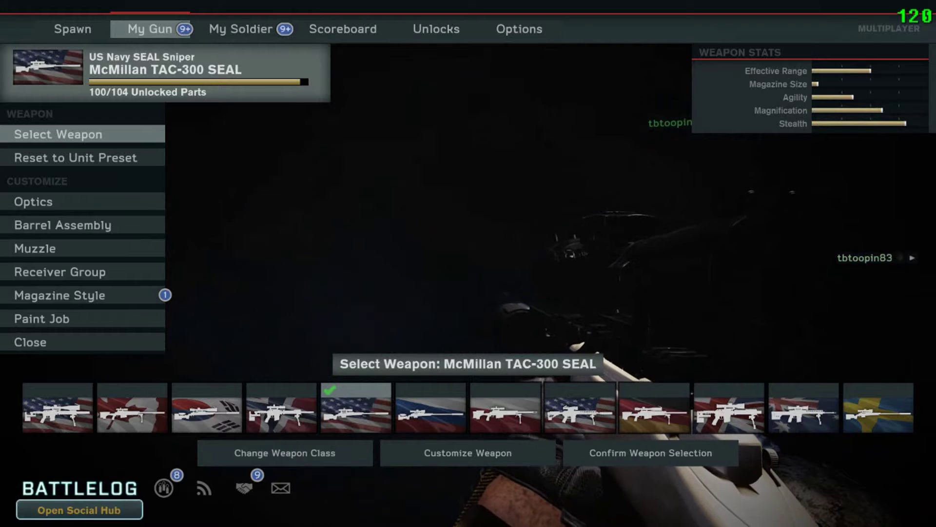
Fit the TAC-300 SEAL with High Power Dual Sights optics
{"action": "key", "text": "Right"}
{"action": "key", "text": "Return"}
{"action": "key", "text": "Right"}
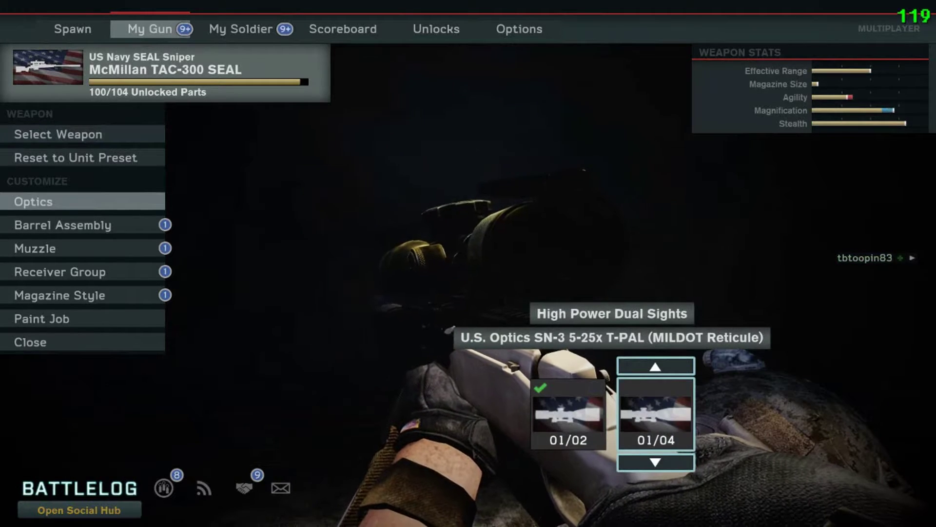
{"action": "key", "text": "Left"}
{"action": "key", "text": "Right"}
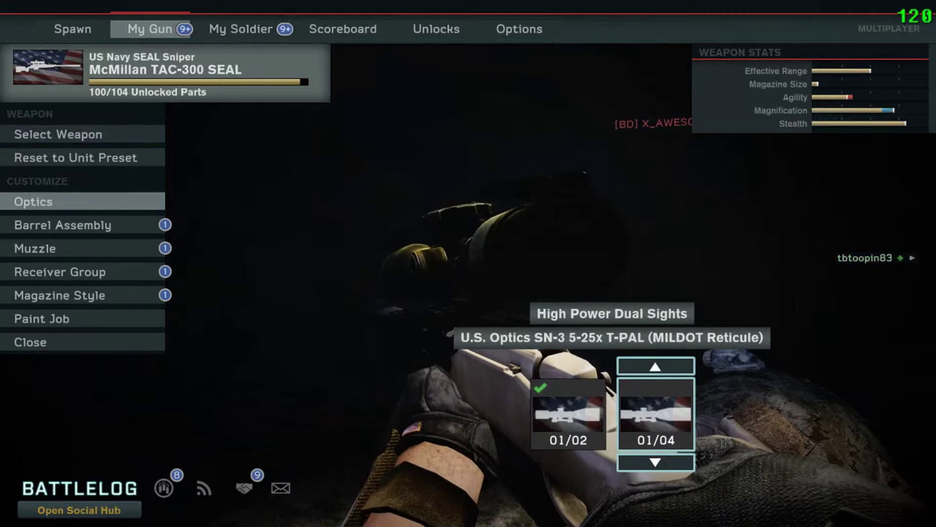
{"action": "key", "text": "Return"}
{"action": "key", "text": "Escape"}
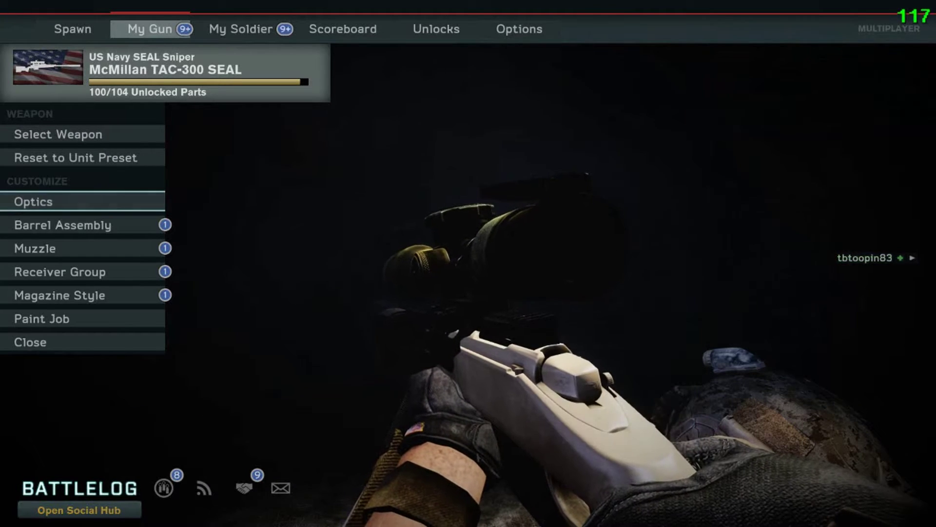
Equip the Heavy Barrel on the barrel assembly
{"action": "key", "text": "Down"}
{"action": "key", "text": "Down"}
{"action": "key", "text": "Up"}
{"action": "key", "text": "Return"}
{"action": "key", "text": "Right"}
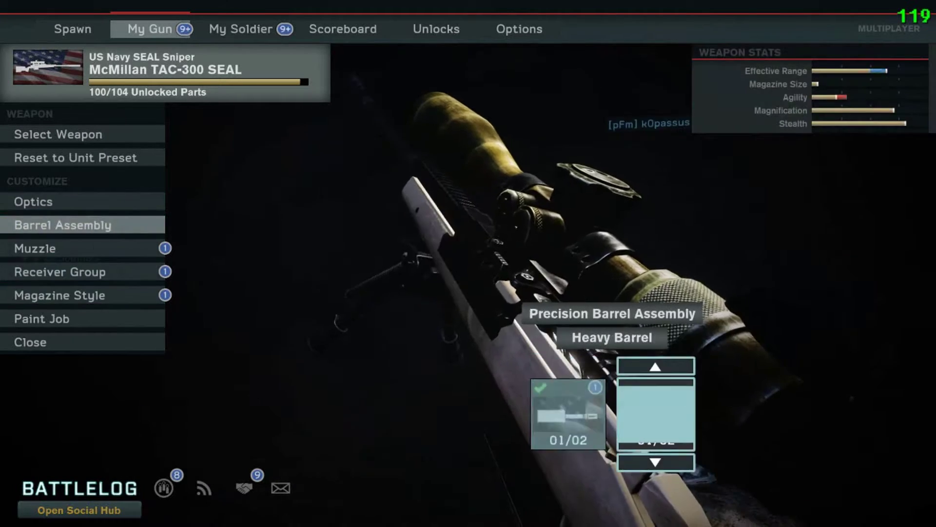
{"action": "key", "text": "Return"}
{"action": "key", "text": "Escape"}
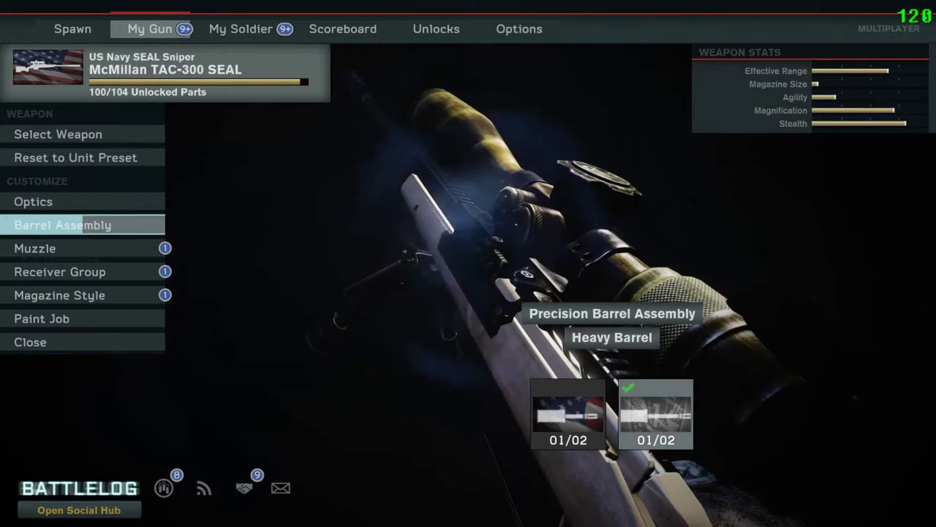
Keep the standard muzzle instead of the Silenced Muzzle
{"action": "key", "text": "Down"}
{"action": "key", "text": "Down"}
{"action": "key", "text": "Up"}
{"action": "key", "text": "Return"}
{"action": "key", "text": "Right"}
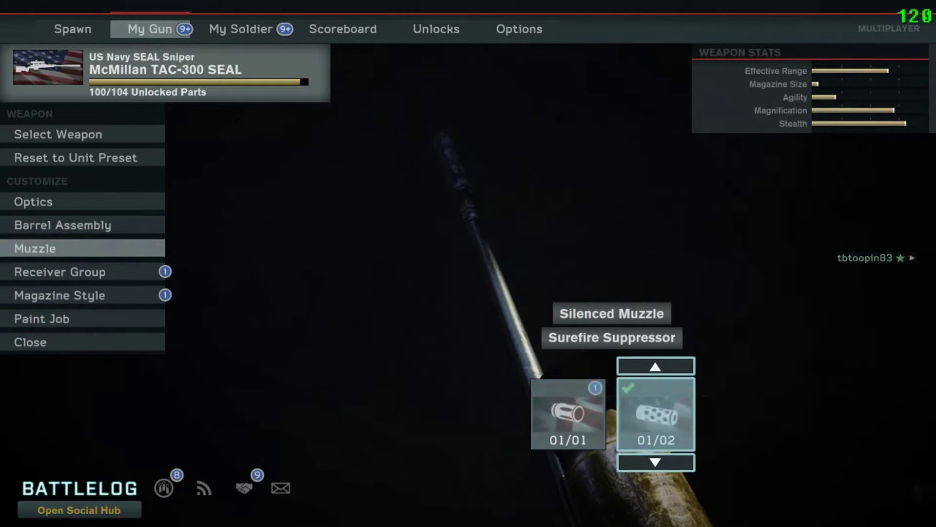
{"action": "key", "text": "Left"}
{"action": "key", "text": "Return"}
{"action": "key", "text": "Escape"}
Keep the Standard Receiver Group and close gun customization for the spawn screen
{"action": "key", "text": "Down"}
{"action": "key", "text": "Return"}
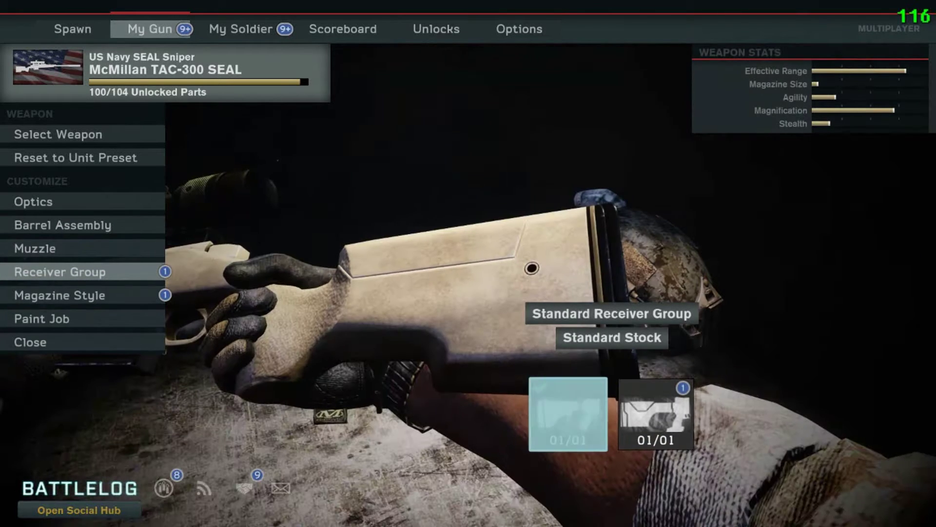
{"action": "key", "text": "Right"}
{"action": "key", "text": "Left"}
{"action": "key", "text": "Right"}
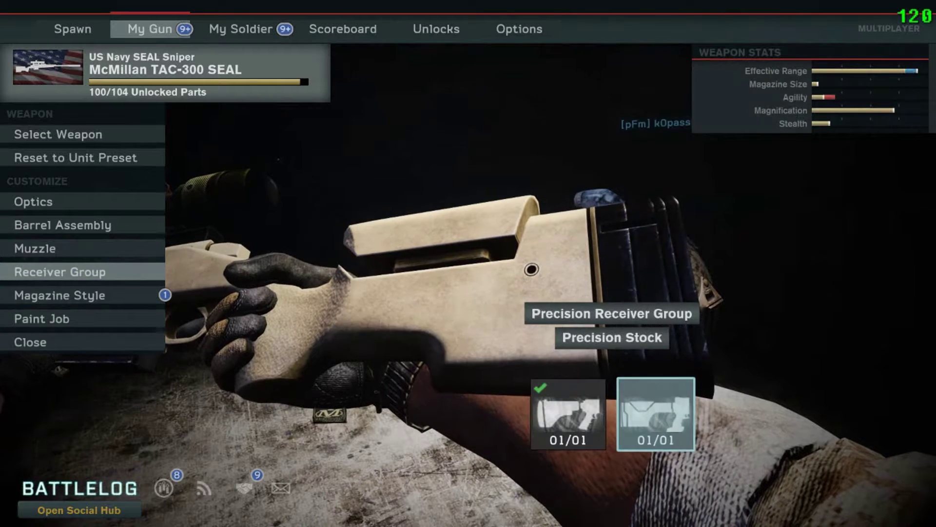
{"action": "key", "text": "Left"}
{"action": "key", "text": "Escape"}
{"action": "key", "text": "Down"}
{"action": "key", "text": "Down"}
{"action": "key", "text": "Down"}
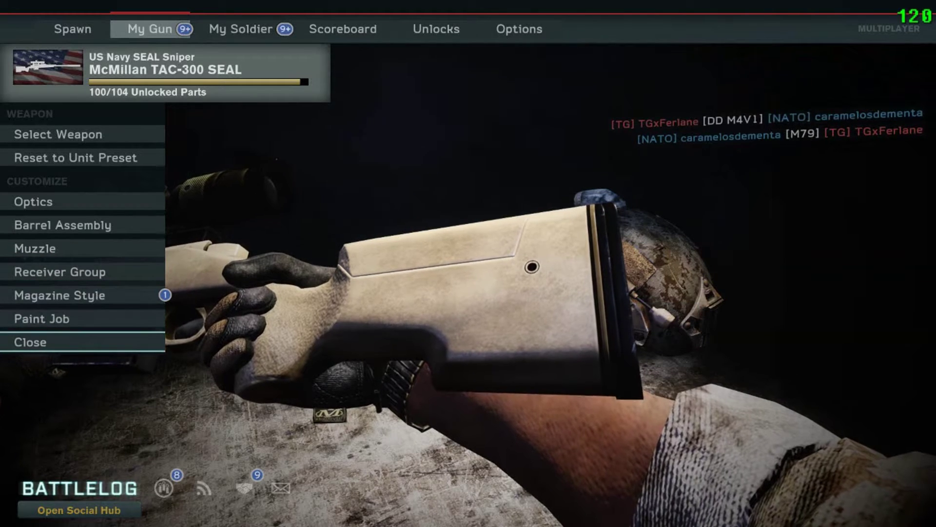
{"action": "key", "text": "Return"}
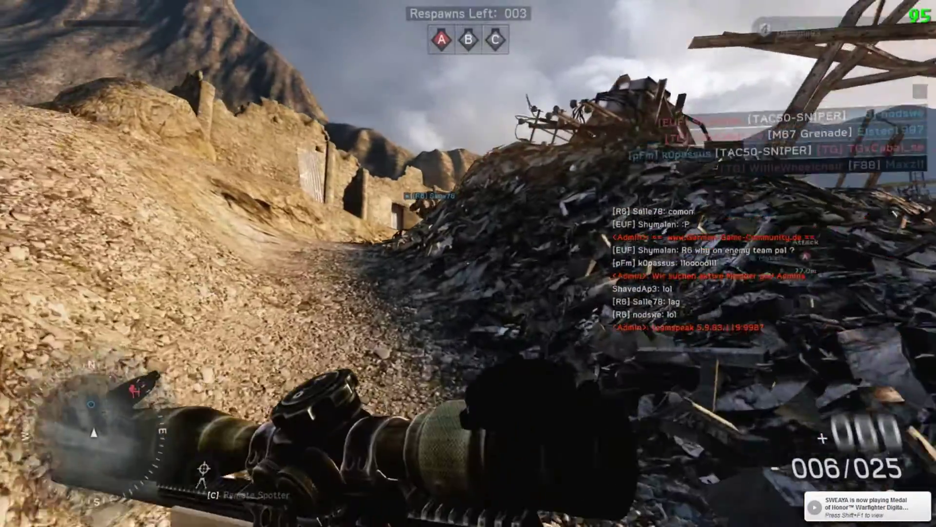
Deploy, switch to the sniper rifle, and aim down the scope at the buildings
{"action": "key", "text": "w"}
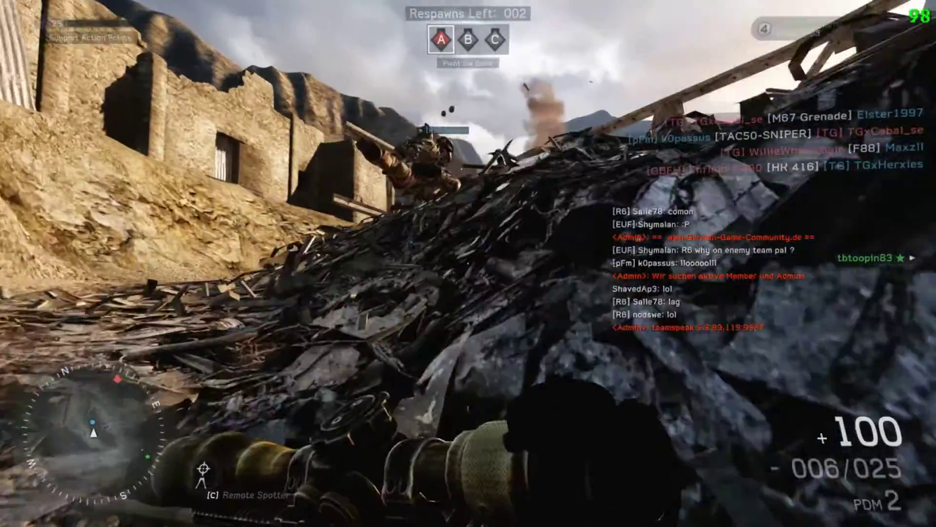
{"action": "key", "text": "1"}
{"action": "right_click", "coordinate": [468, 263]}
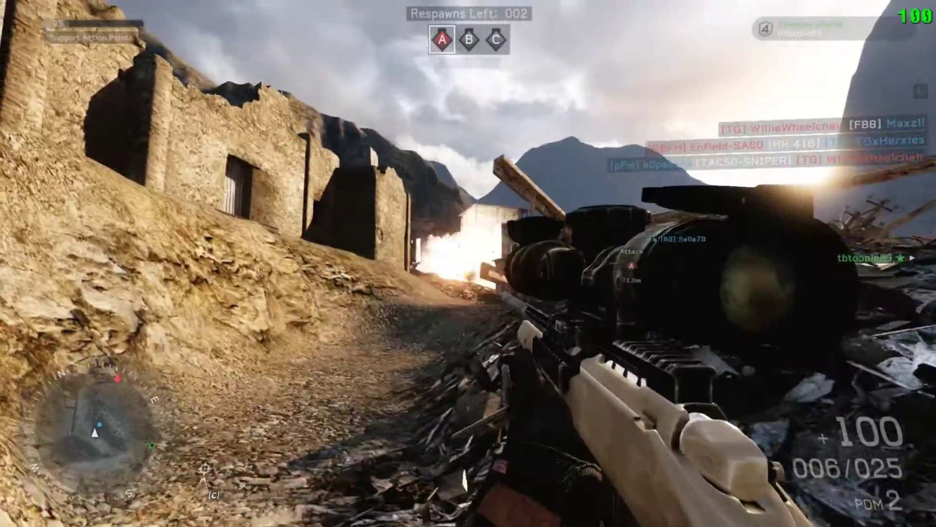
{"action": "right_click", "coordinate": [469, 264]}
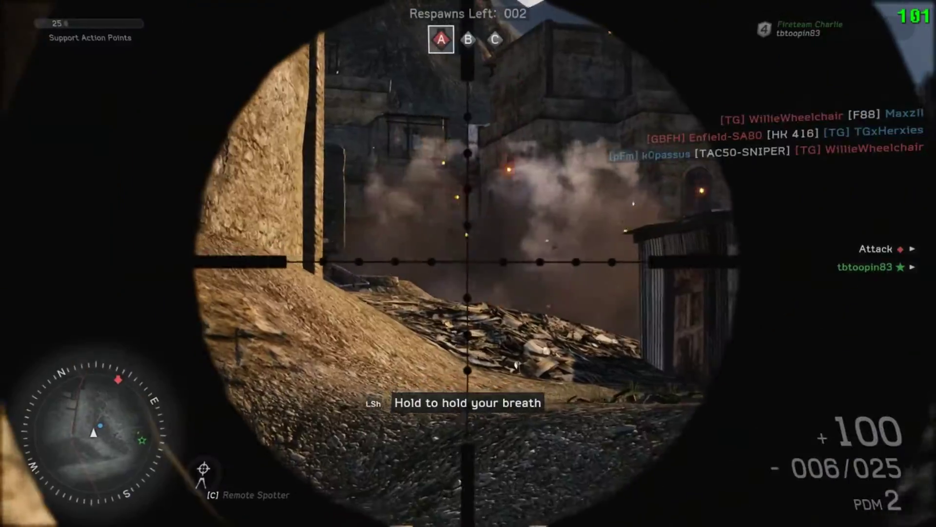
{"action": "right_click", "coordinate": [468, 263]}
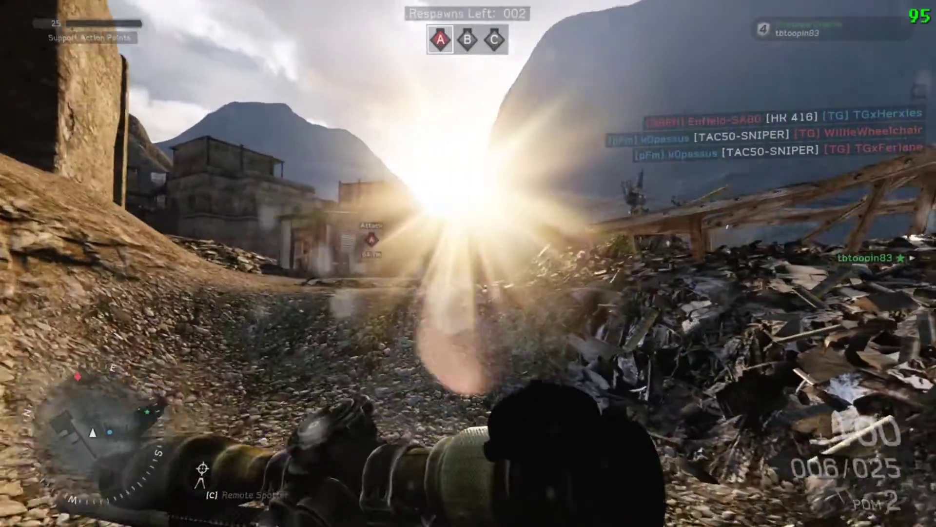
{"action": "right_click", "coordinate": [468, 263]}
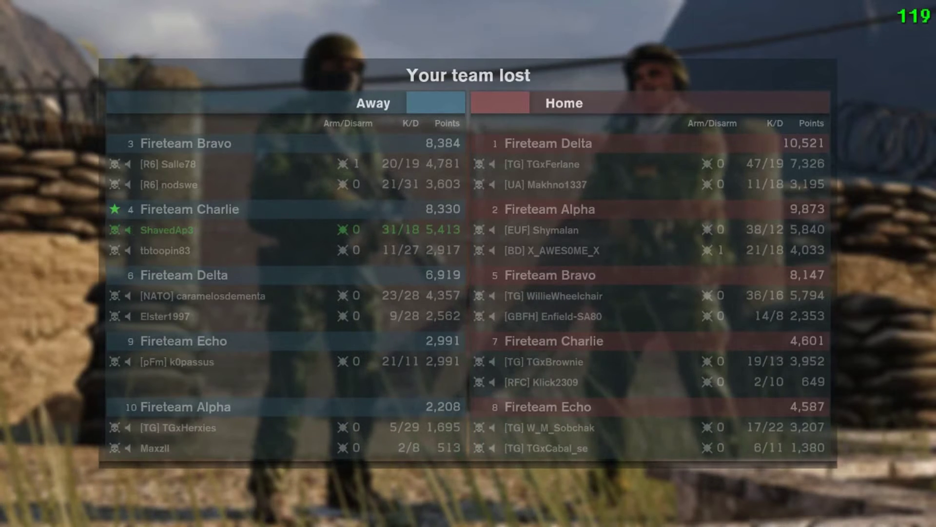
Set Graphics to Custom with Texture and Mesh High, Shadow, Effects, Terrain Low, blur and reflections Off
{"action": "key", "text": "Escape"}
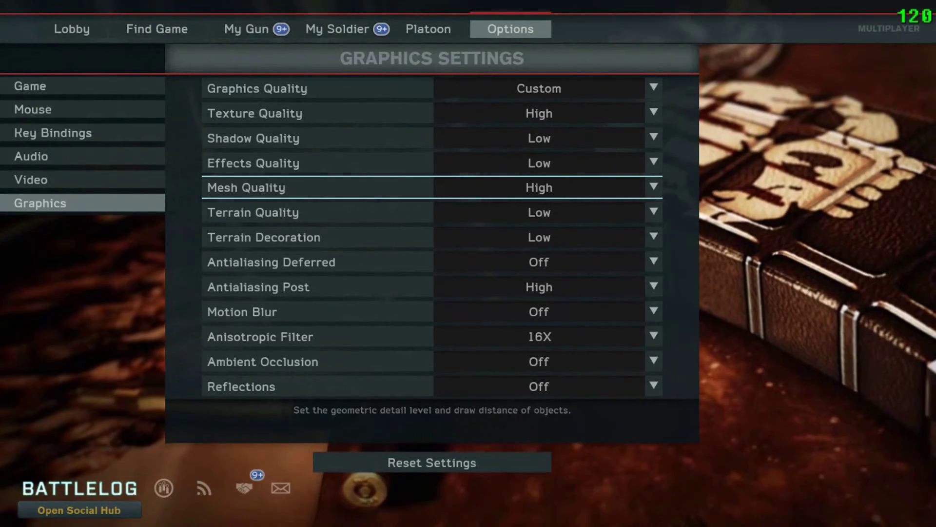
Show the Video settings with 1920x1080 at 120 Hz fullscreen and Vertical Sync Off
{"action": "left_click", "coordinate": [83, 180]}
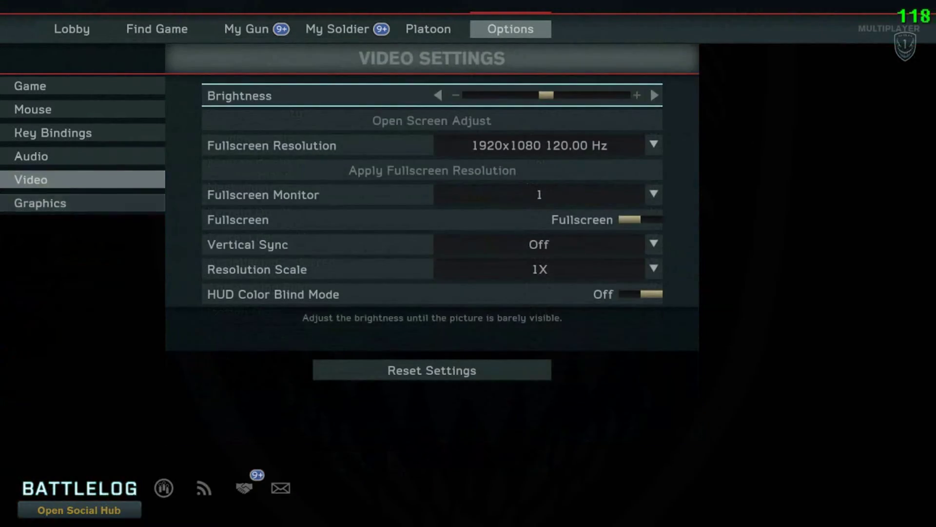